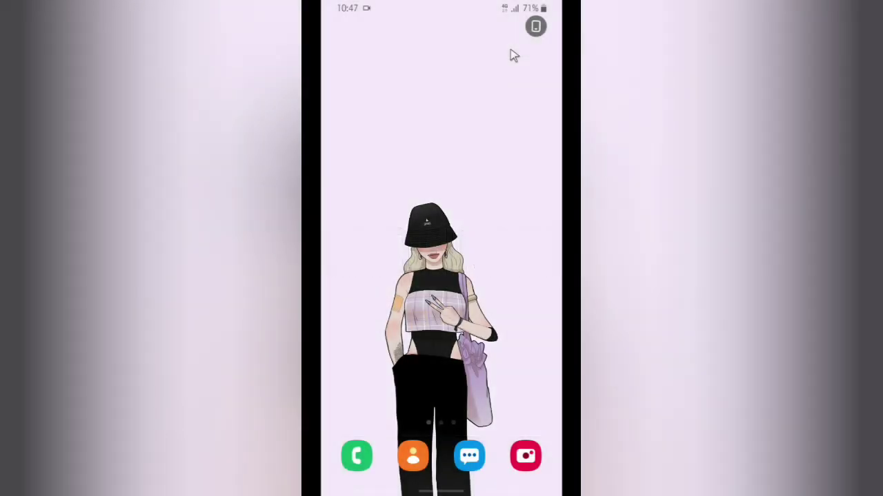
- Reveal the Android home screen with its clock widgets, search bar and app icons
{"action": "left_click", "coordinate": [448, 272]}
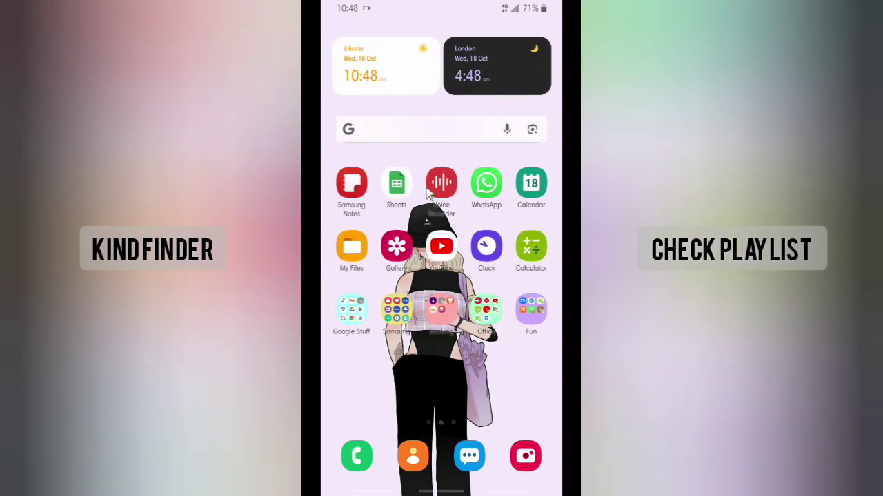
- Launch Google Sheets, browse the Drive file list, and show the Expense report options menu
{"action": "left_click", "coordinate": [400, 185]}
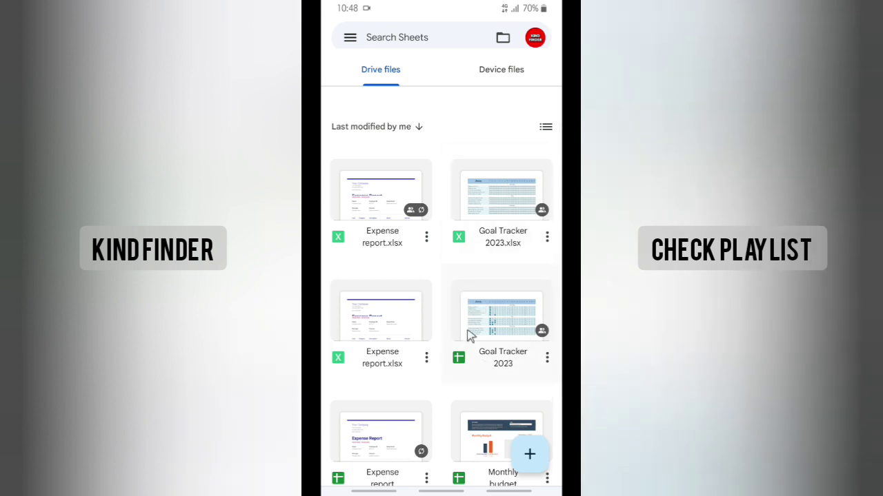
{"action": "scroll", "coordinate": [505, 324], "scroll_direction": "down", "scroll_amount": 1}
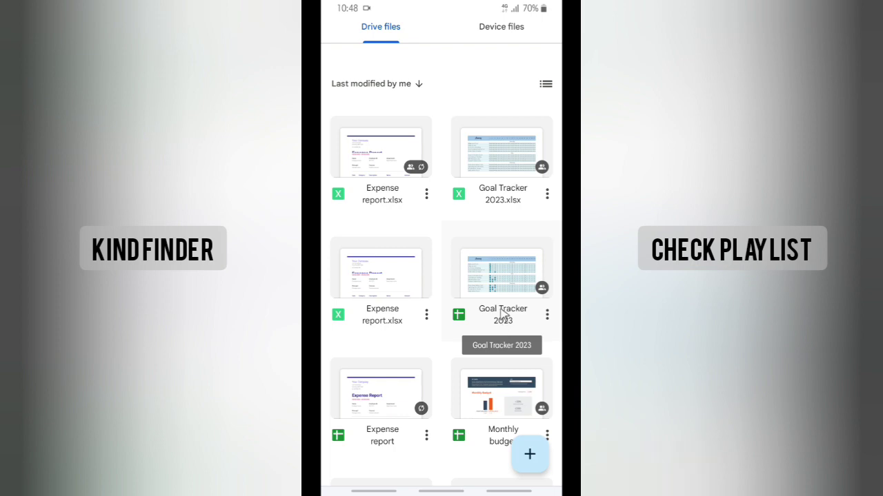
{"action": "left_click_drag", "start_coordinate": [380, 3], "coordinate": [380, 40]}
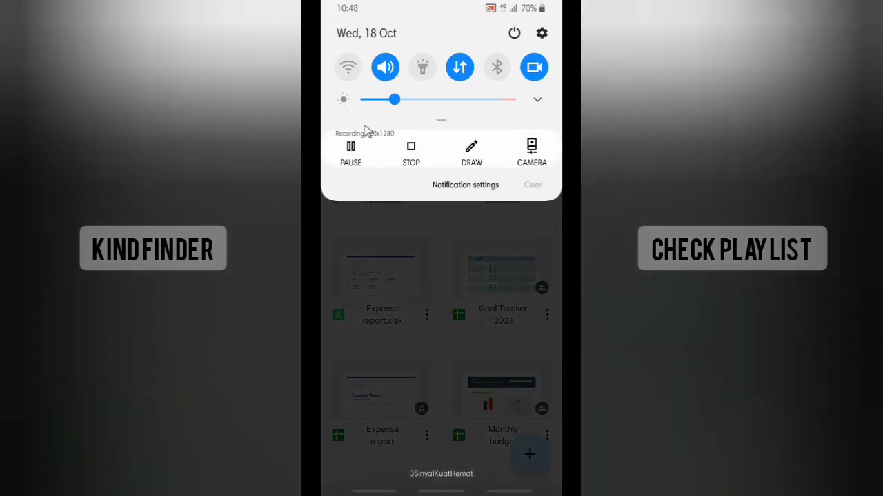
{"action": "left_click", "coordinate": [351, 162]}
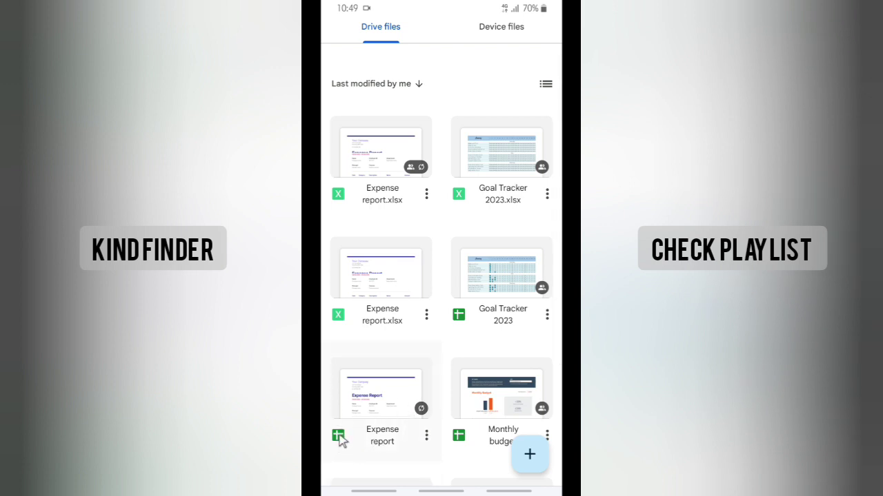
{"action": "left_click", "coordinate": [426, 438]}
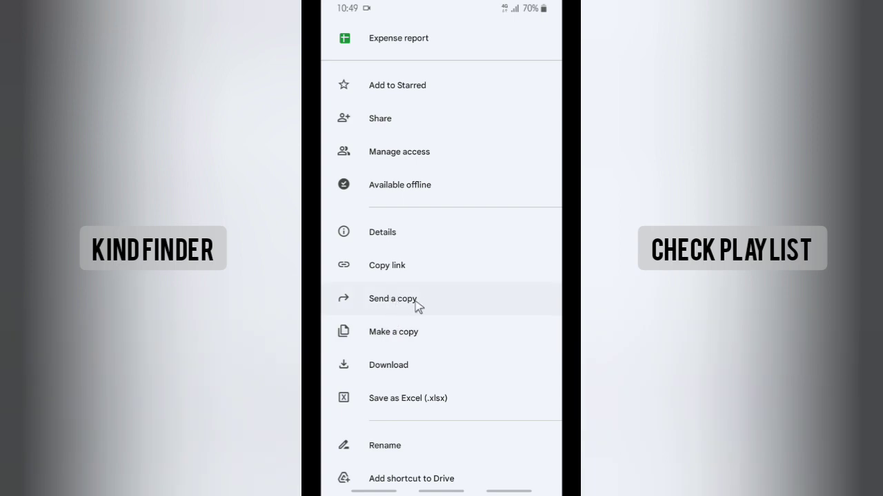
- Send a copy of Expense report as a PDF document (.pdf)
{"action": "left_click", "coordinate": [433, 304]}
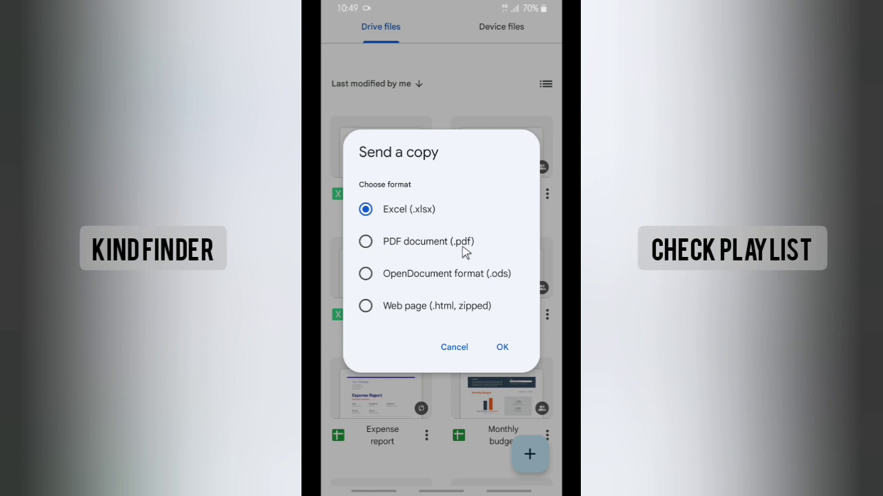
{"action": "left_click", "coordinate": [413, 244]}
- Confirm the PDF copy into a new Gmail message, save it as a draft, and reopen Sheets
{"action": "left_click", "coordinate": [505, 347]}
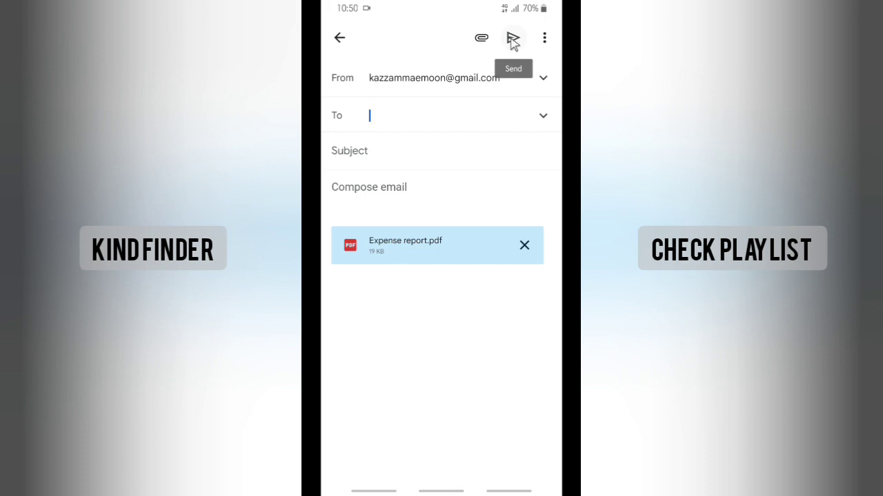
{"action": "right_click", "coordinate": [432, 370]}
{"action": "right_click", "coordinate": [432, 370]}
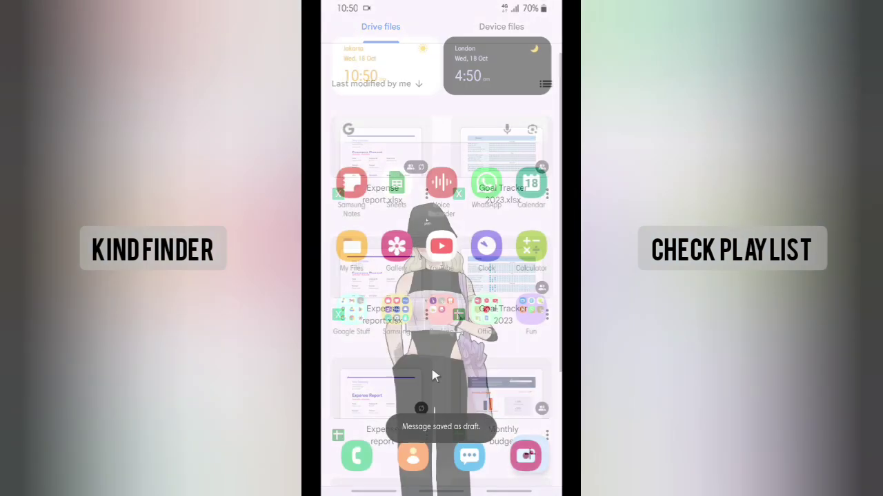
{"action": "left_click", "coordinate": [397, 186]}
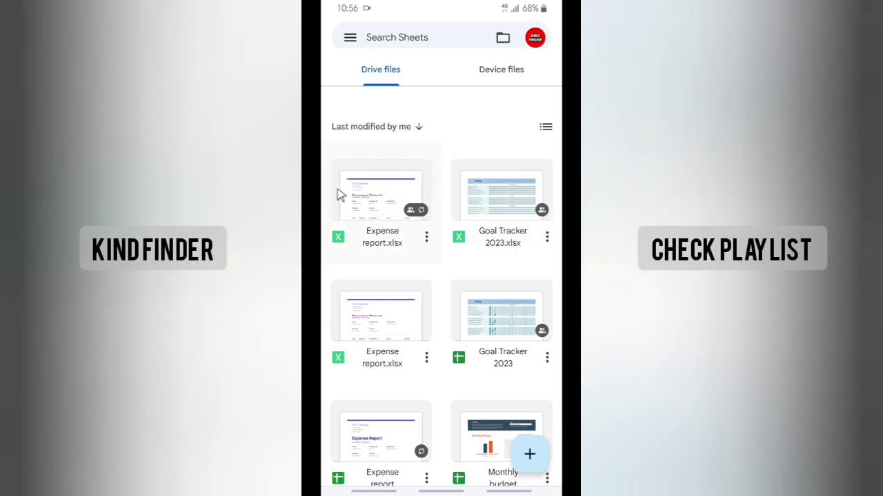
- Open the first Expense report.xlsx file from the Drive spreadsheet list
{"action": "left_click", "coordinate": [406, 199]}
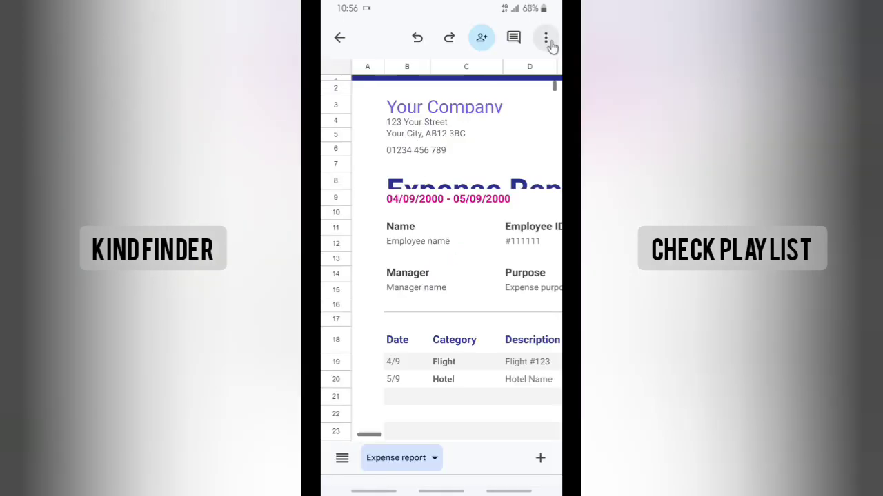
- Send an Excel (.xlsx) copy of Expense report to the KF Photos folder in Drive
{"action": "left_click", "coordinate": [549, 41]}
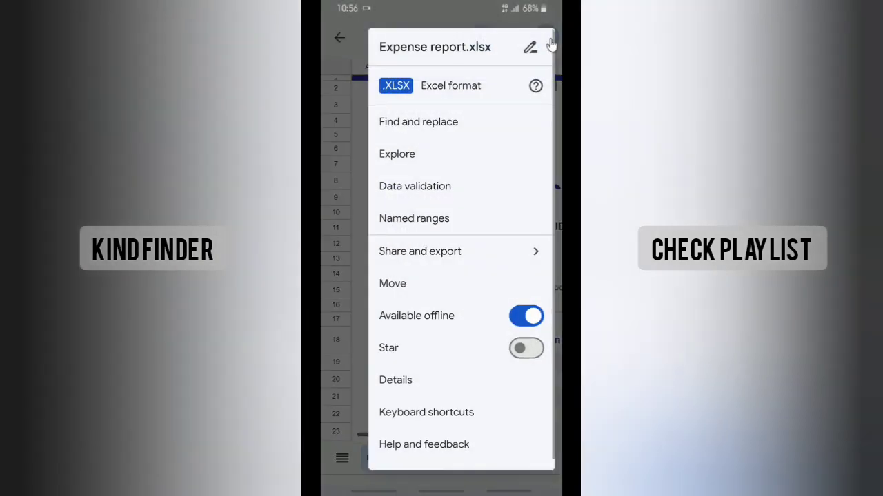
{"action": "left_click", "coordinate": [393, 255]}
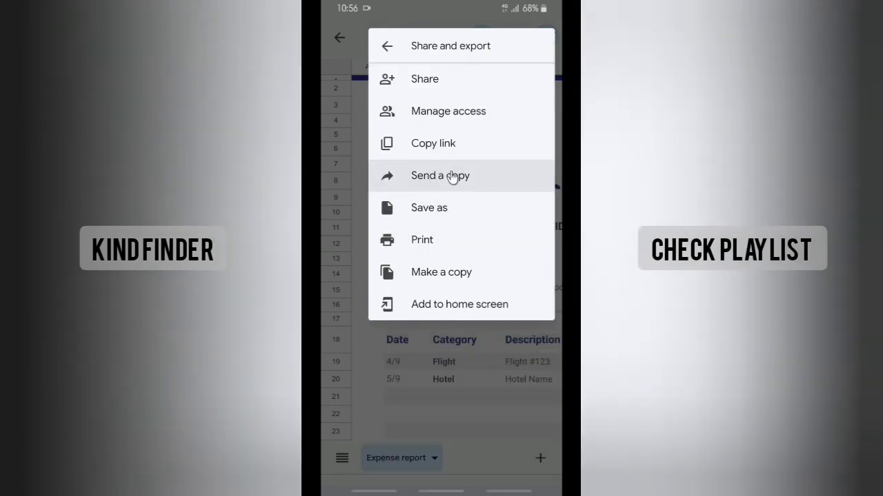
{"action": "left_click", "coordinate": [464, 178]}
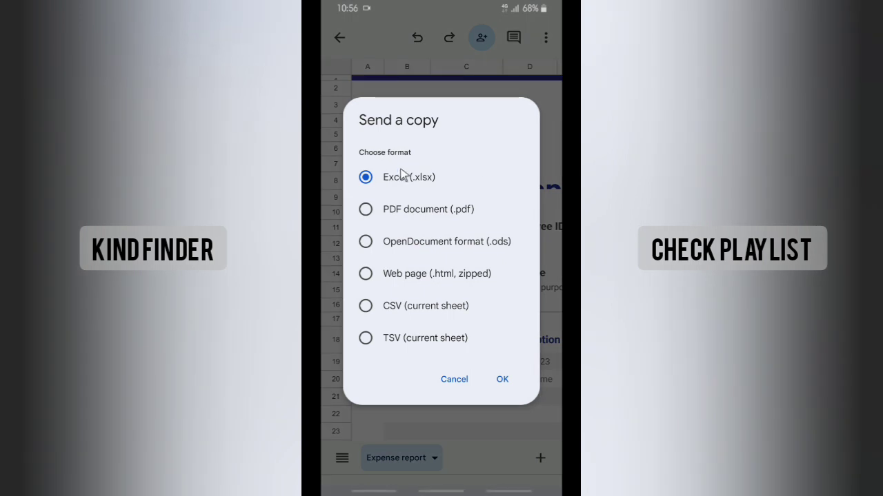
{"action": "left_click", "coordinate": [504, 379]}
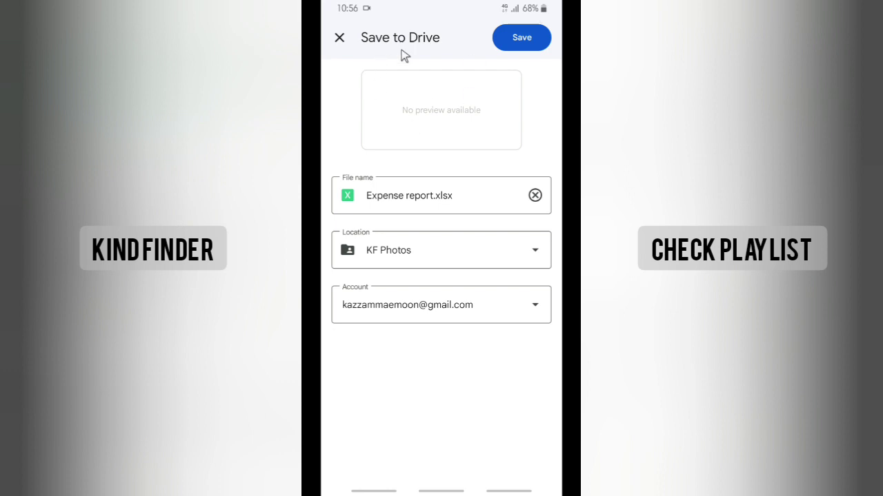
{"action": "left_click", "coordinate": [523, 40]}
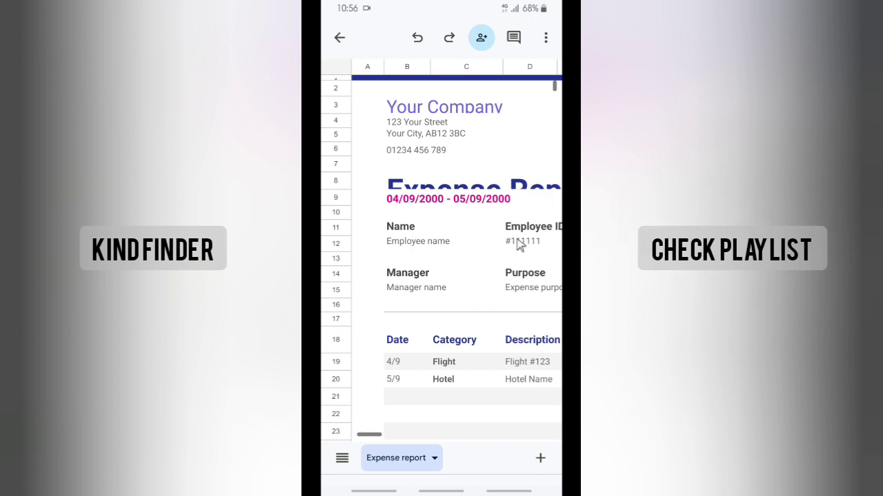
- Download Expense report.xlsx (5.9 KB) to the phone and confirm the download-succeeded notification
{"action": "left_click", "coordinate": [340, 38]}
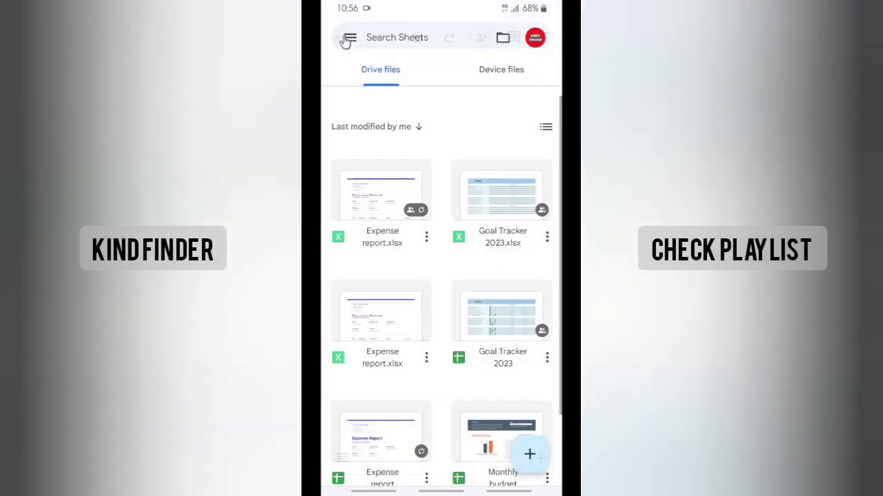
{"action": "left_click", "coordinate": [426, 239]}
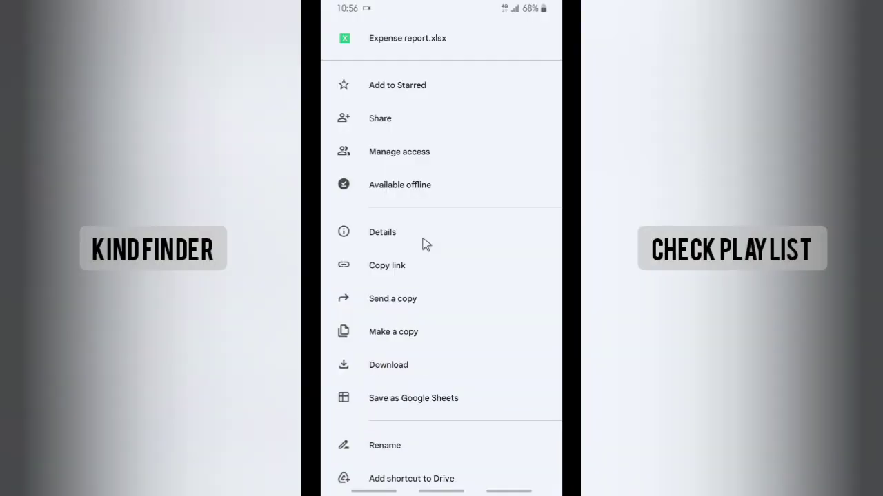
{"action": "left_click", "coordinate": [388, 365]}
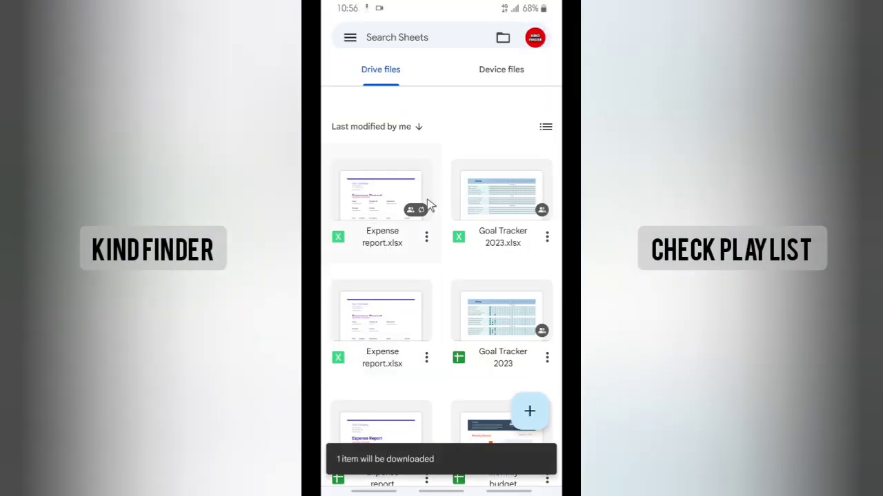
{"action": "left_click", "coordinate": [426, 236]}
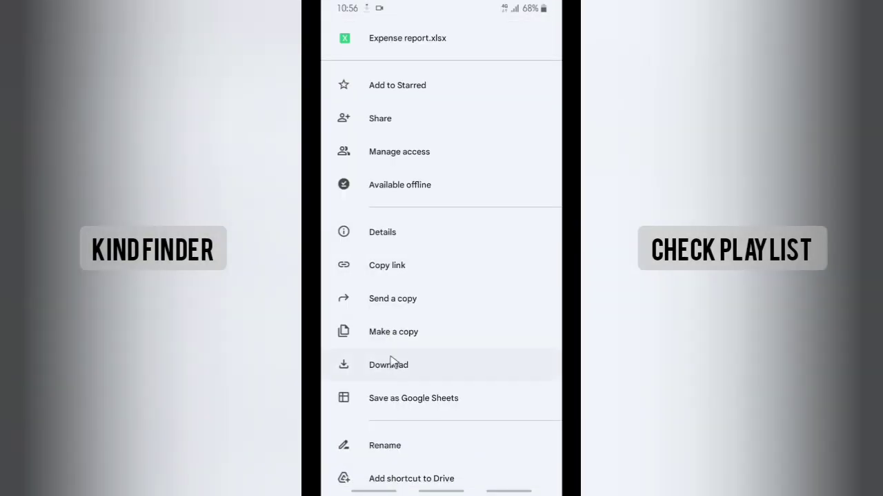
{"action": "left_click", "coordinate": [389, 365]}
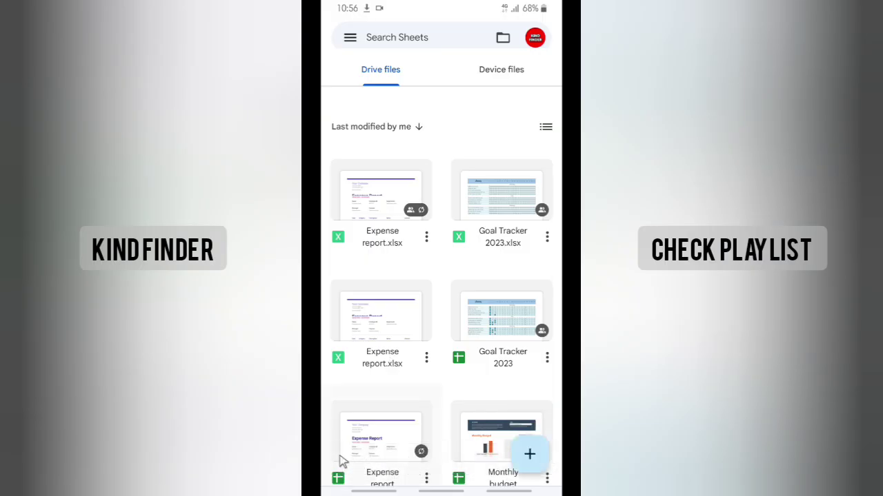
{"action": "left_click_drag", "start_coordinate": [433, 6], "coordinate": [441, 167]}
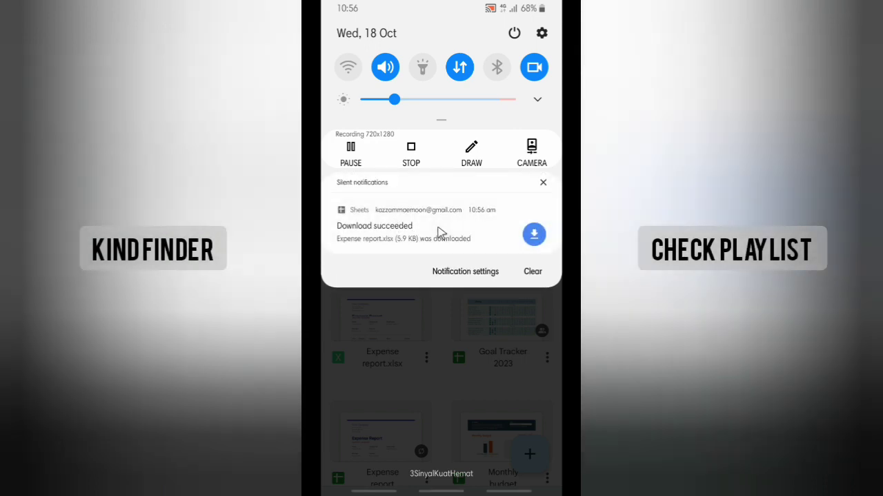
{"action": "left_click_drag", "start_coordinate": [441, 345], "coordinate": [442, 235]}
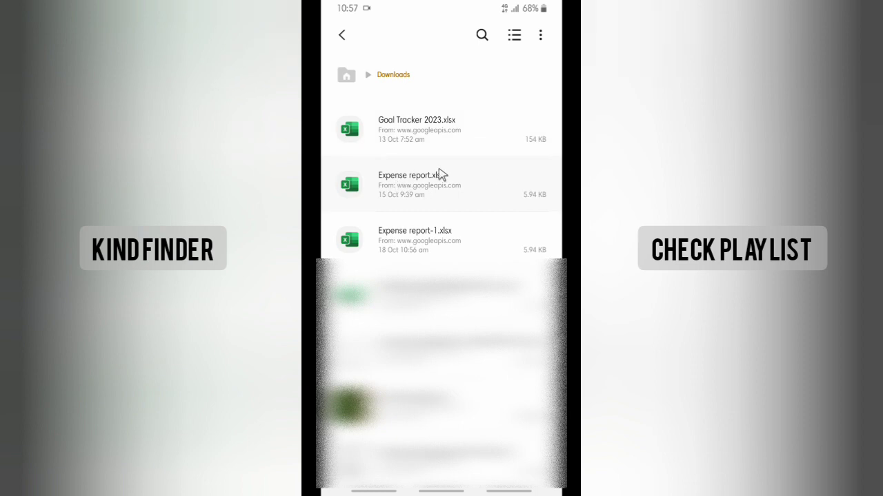
- Preview Expense report-1.xlsx in Downloads, then select it and bring up its Share options
{"action": "left_click", "coordinate": [436, 245]}
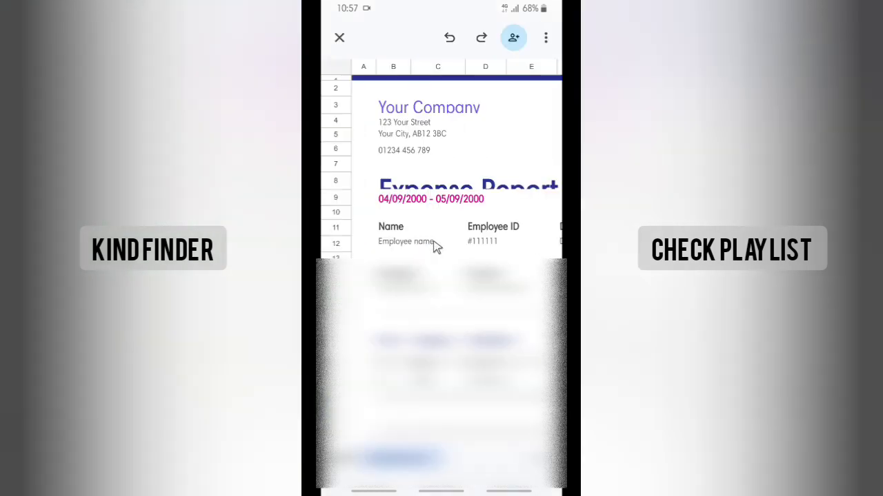
{"action": "right_click", "coordinate": [404, 198]}
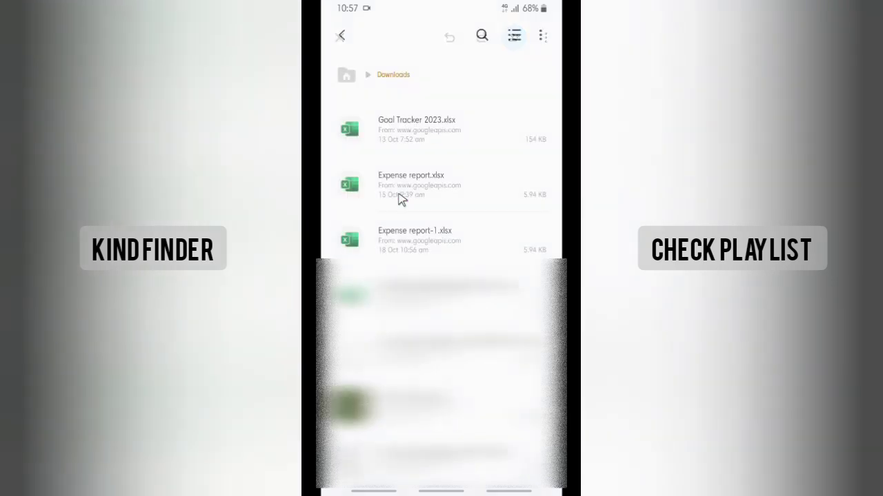
{"action": "left_click", "coordinate": [453, 237]}
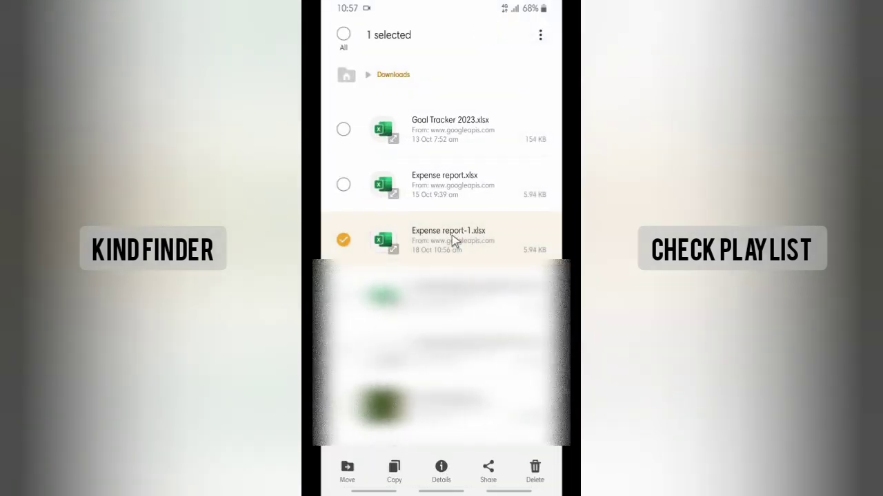
{"action": "left_click", "coordinate": [484, 464]}
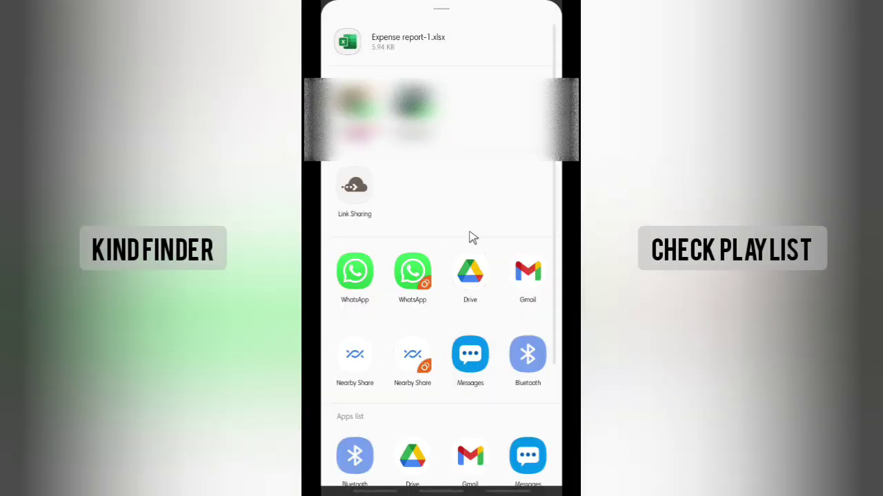
- Attach Expense report-1.xlsx (6 KB) to a new Gmail message, then go to the home screen
{"action": "left_click", "coordinate": [532, 273]}
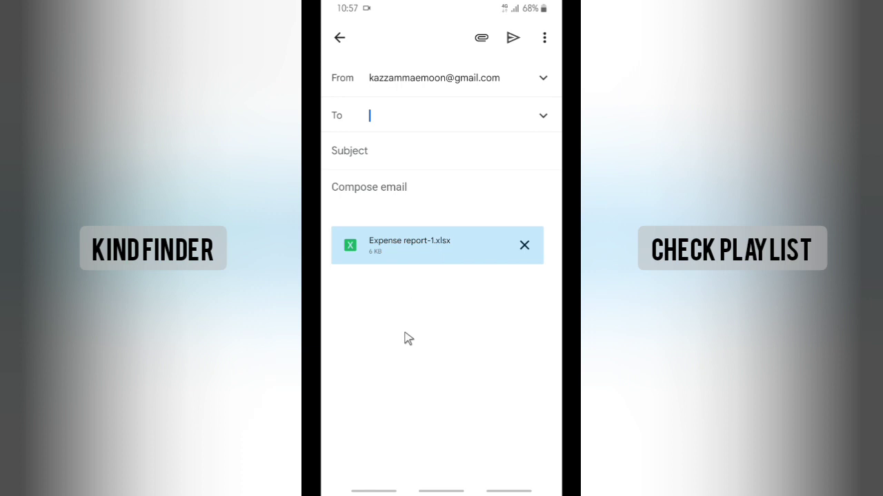
{"action": "key", "text": "super"}
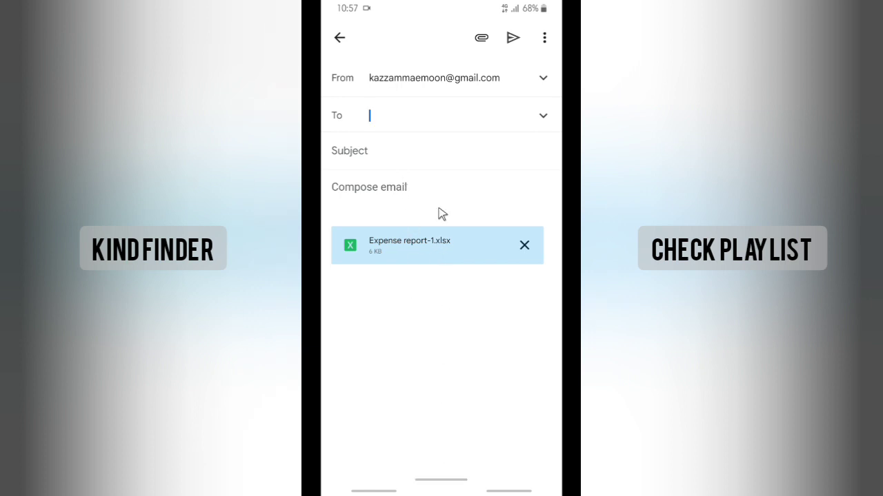